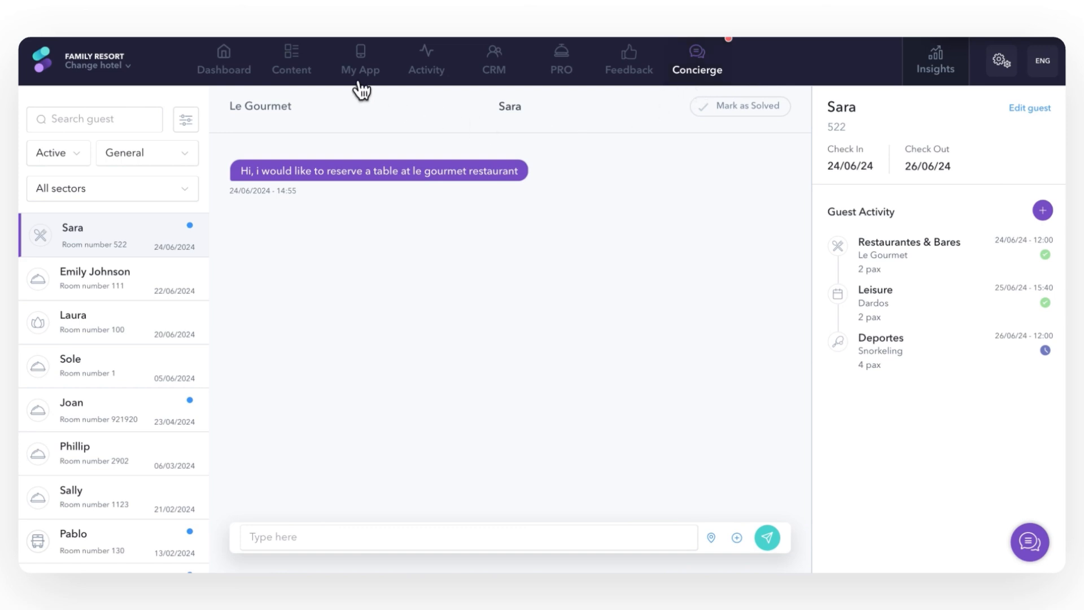
Step: Browse the widgets that can be inserted on the web app's front page in draft mode, and return to the app overview
click(363, 106)
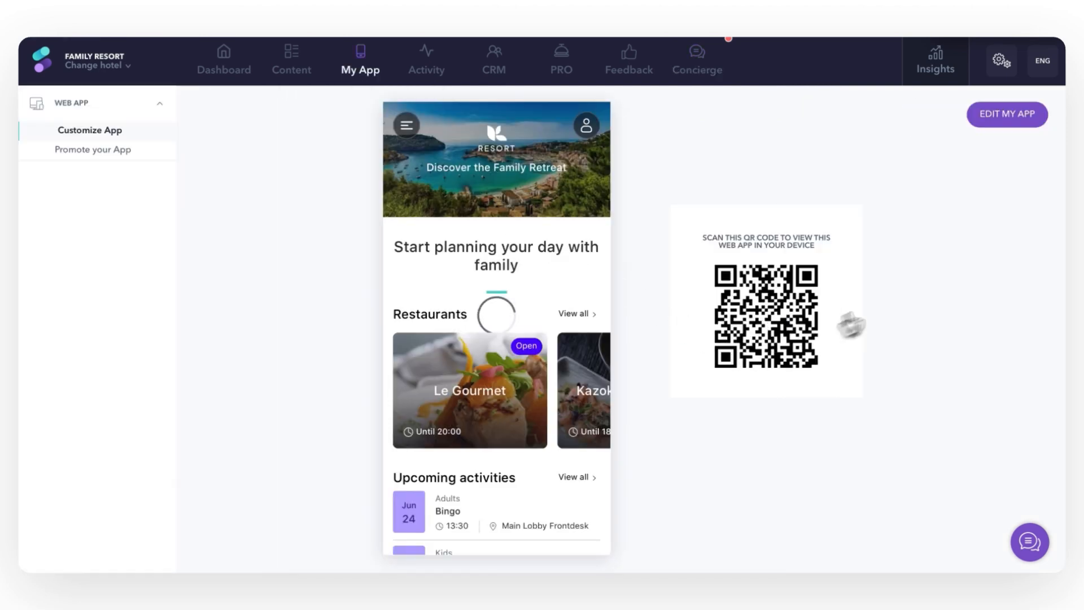
click(1012, 119)
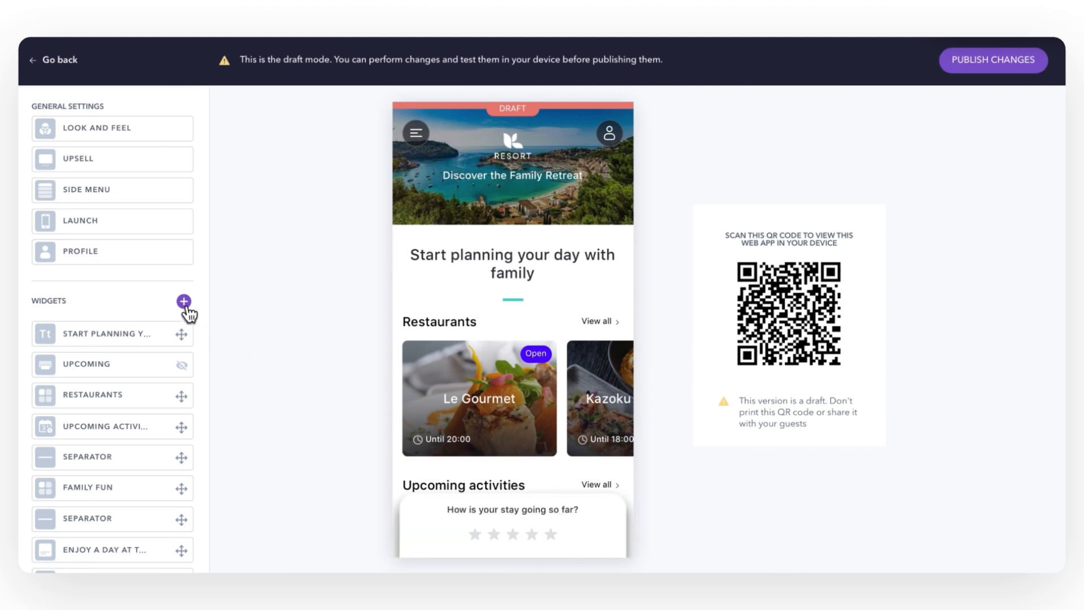
click(186, 303)
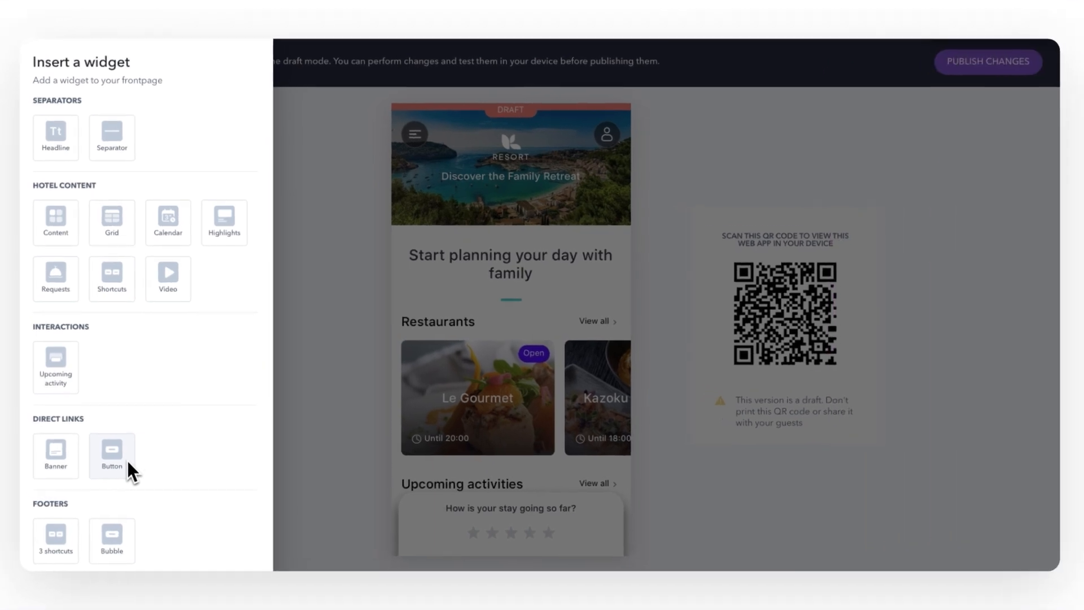
click(335, 427)
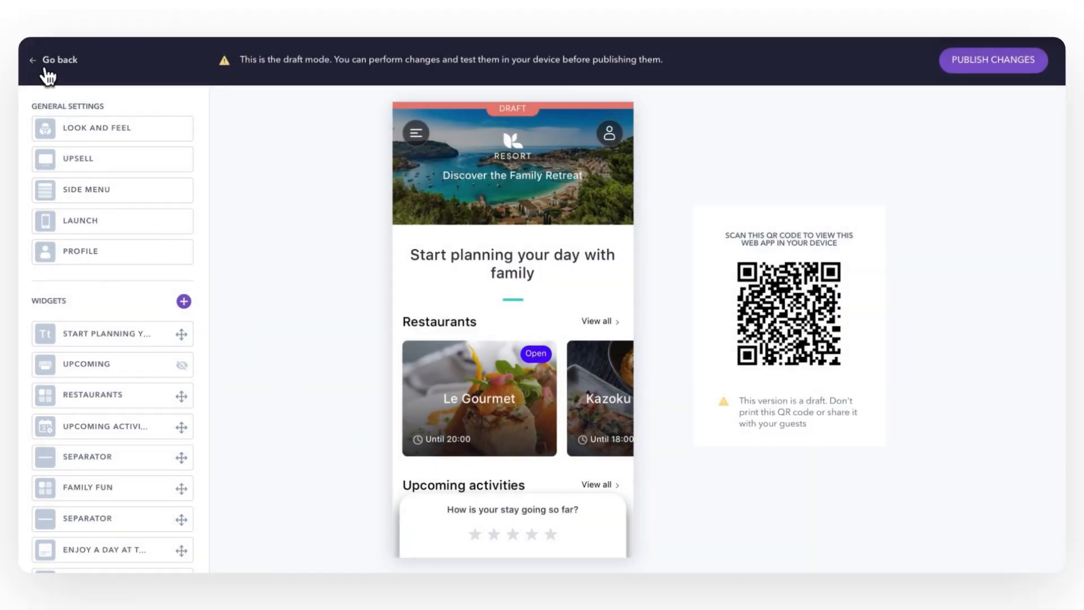
click(45, 66)
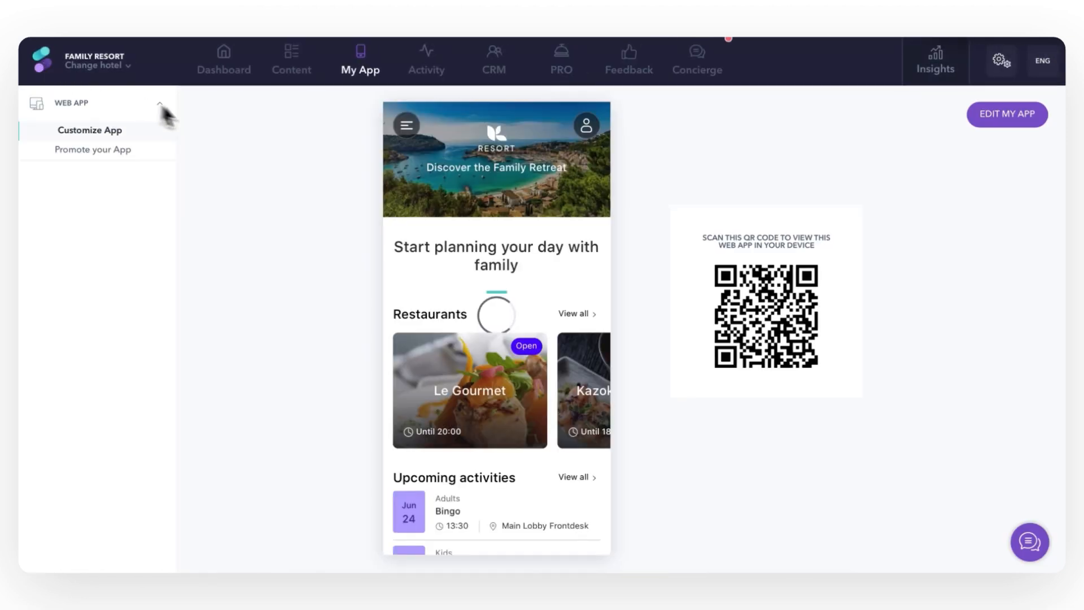
Step: View the Concierge chat configuration of the Le Gourmet restaurant in the hotel content
click(289, 67)
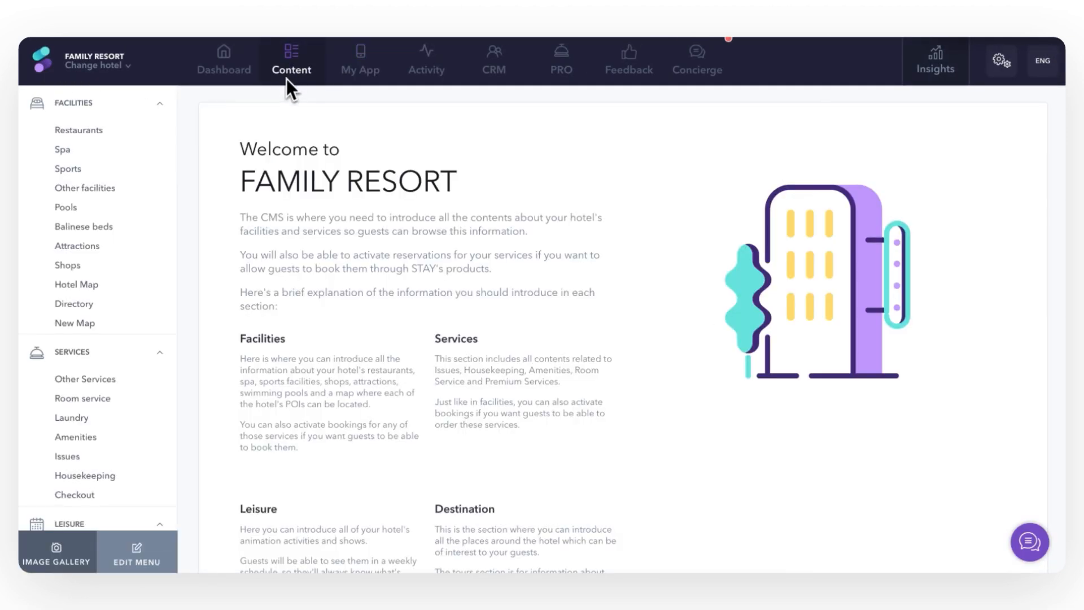
click(146, 130)
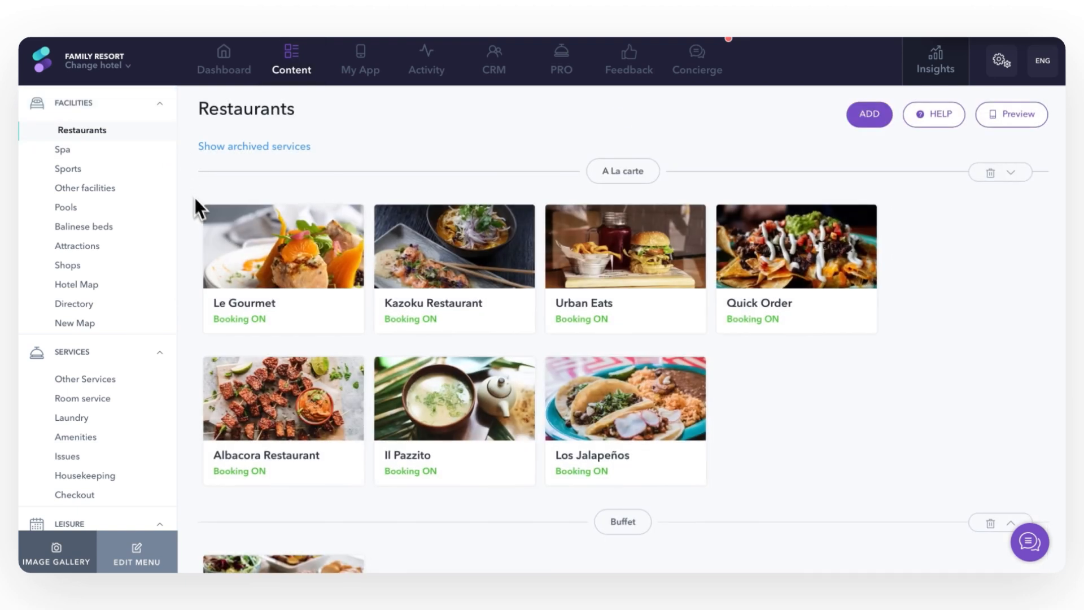
click(239, 242)
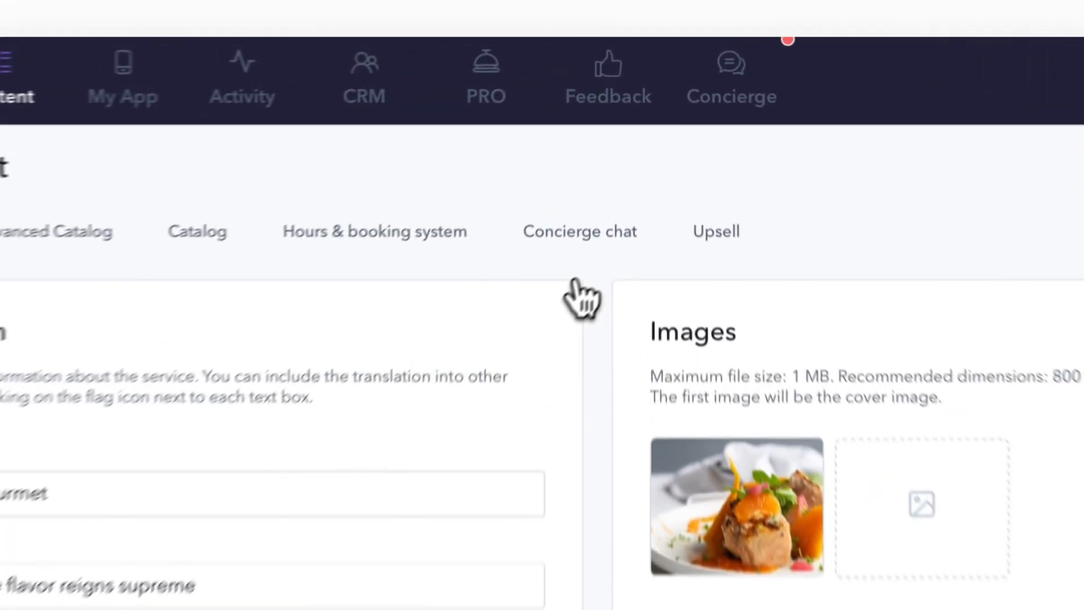
click(586, 265)
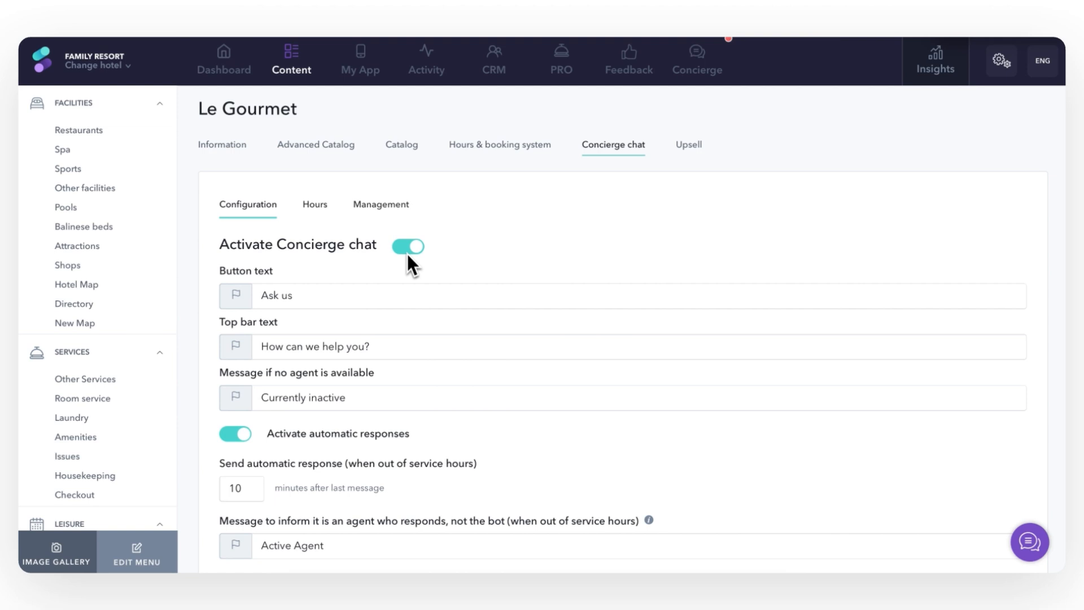
Step: Look over the property-wide Concierge chat configuration and the service categories available for filtering the guest conversations
click(701, 85)
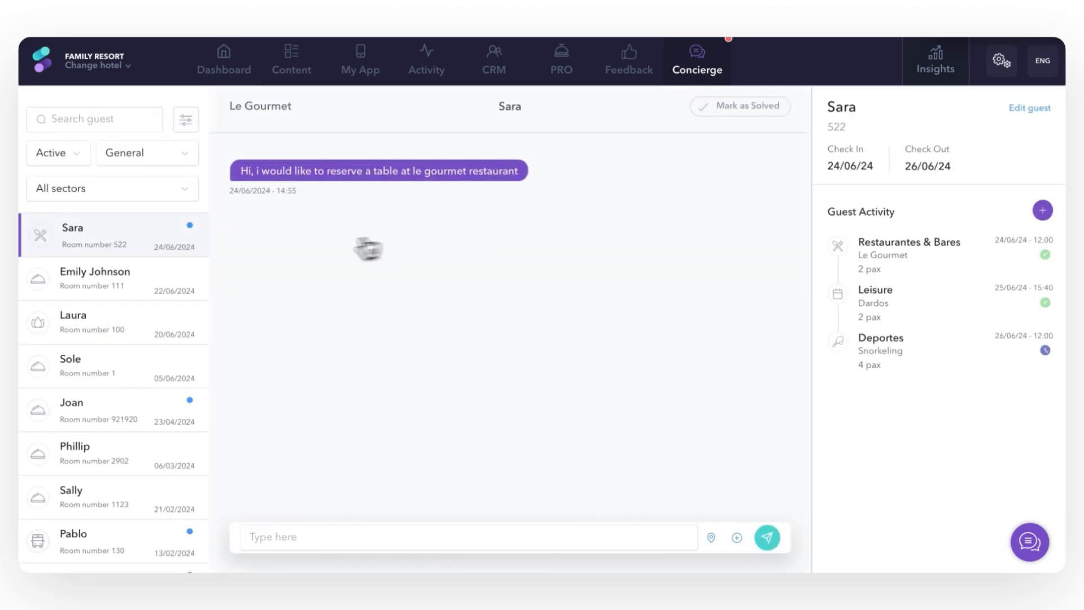
click(187, 121)
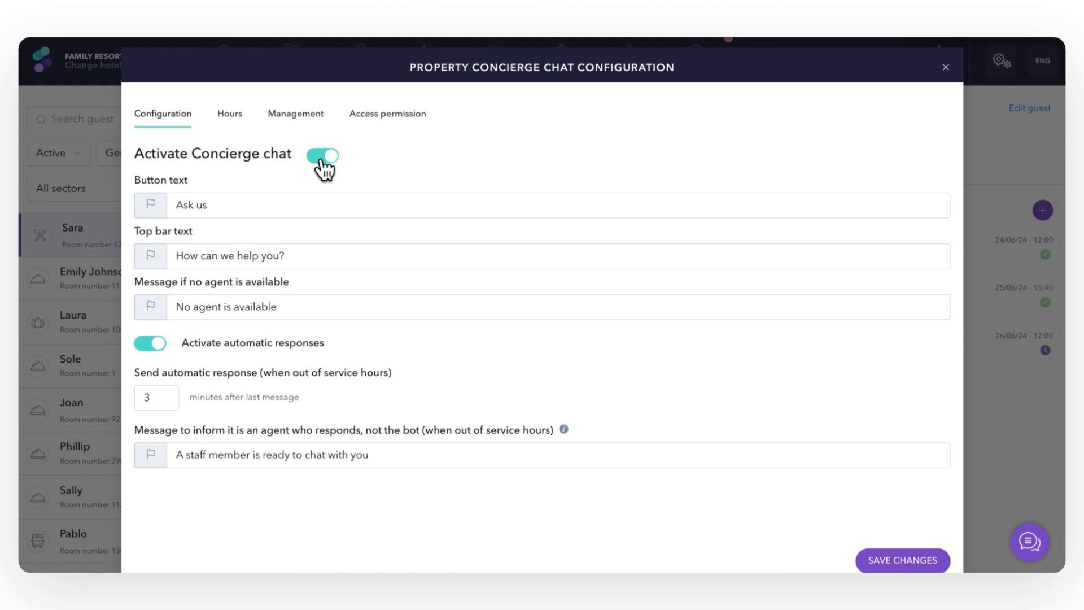
click(946, 69)
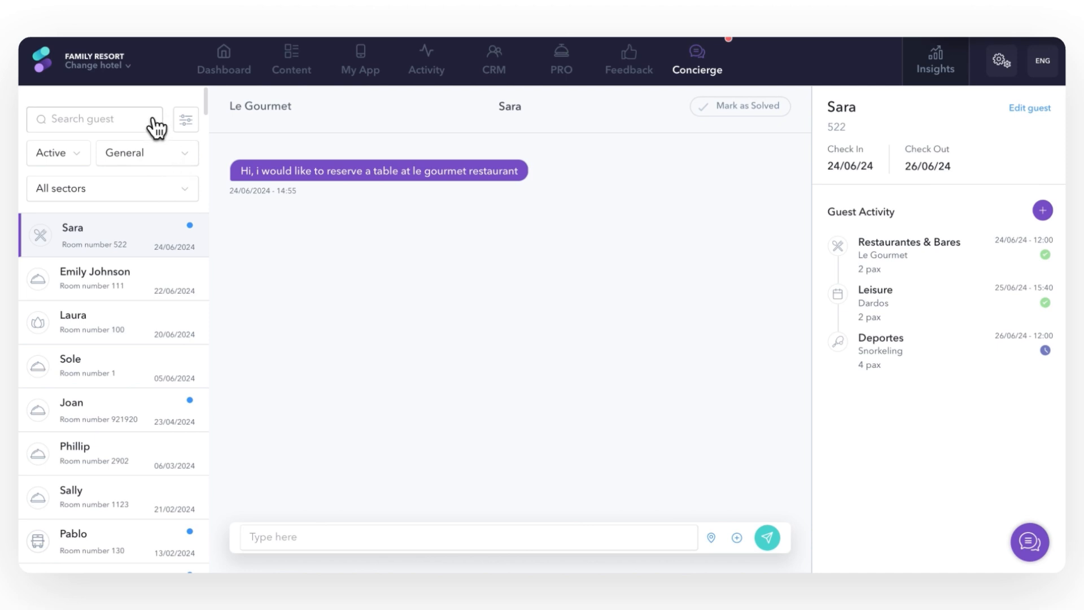
click(191, 161)
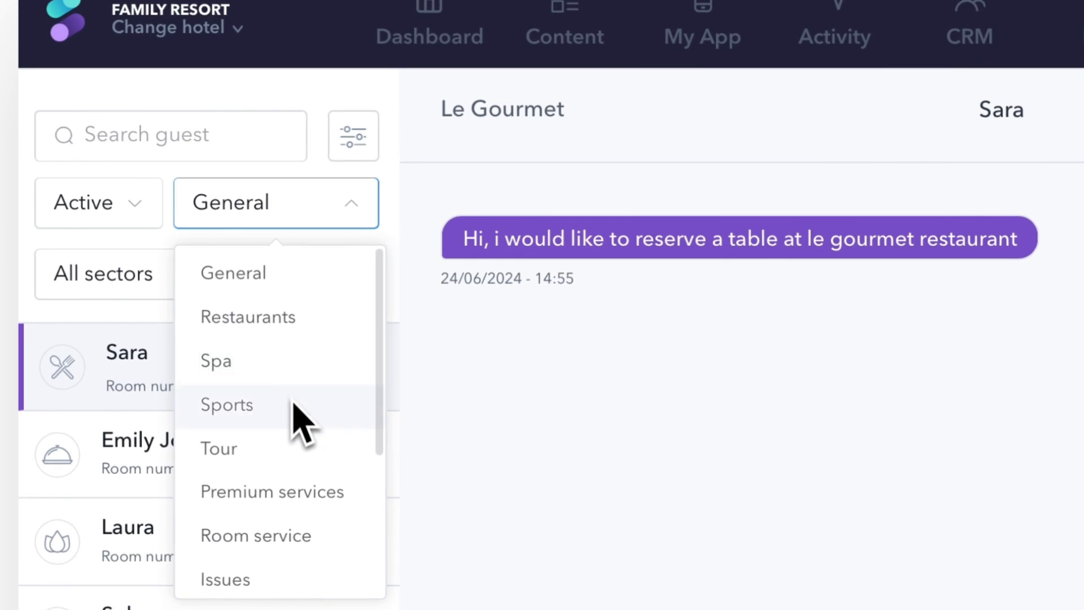
click(362, 223)
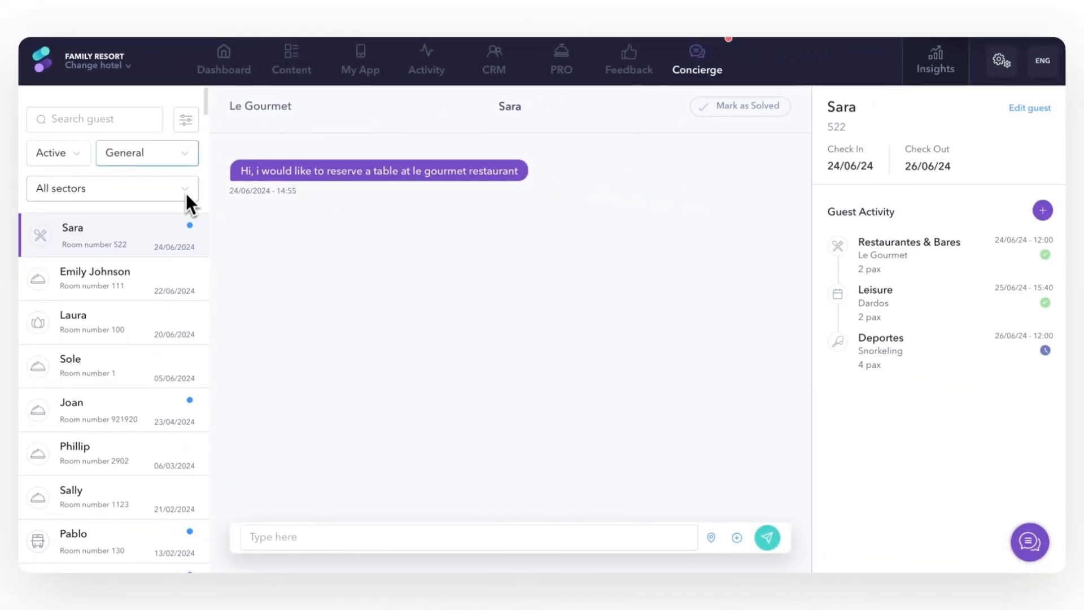
Step: Review the property Concierge chat's general configuration, its service hours and its staff management by groups of rooms
click(190, 122)
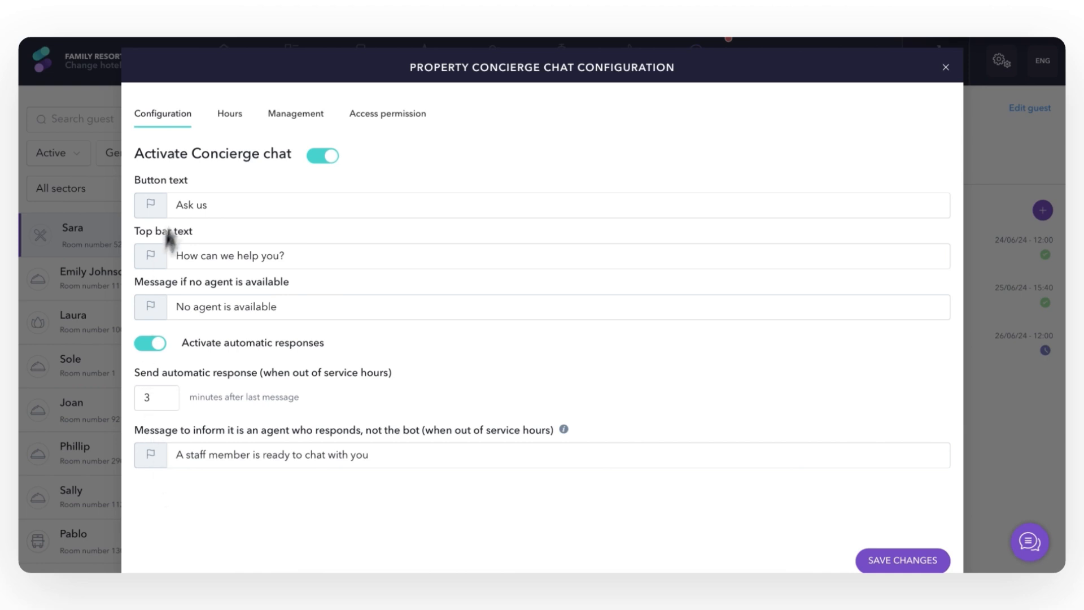
click(232, 123)
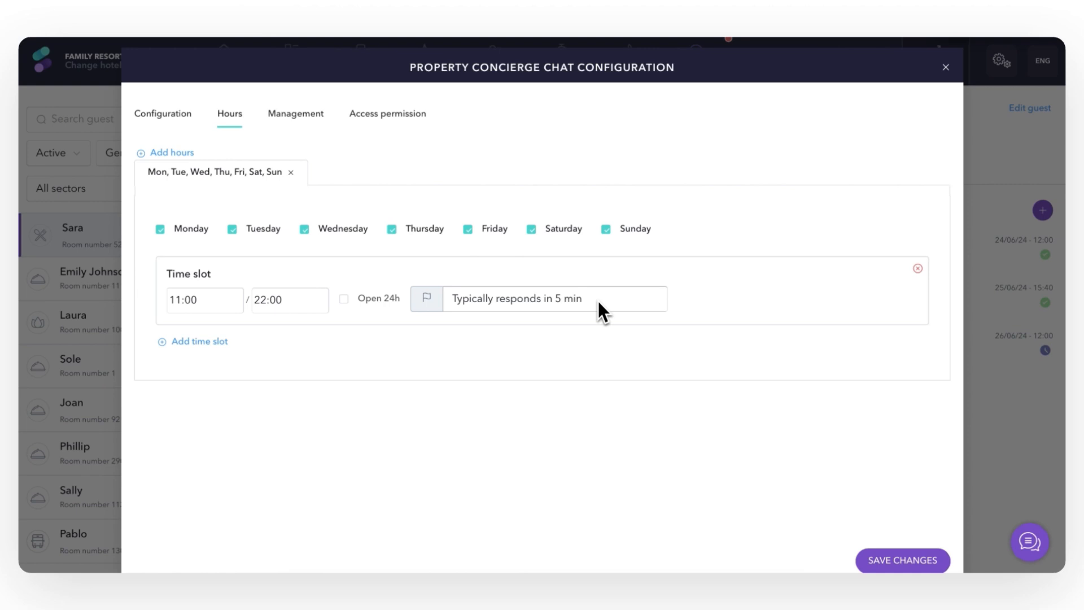
click(292, 121)
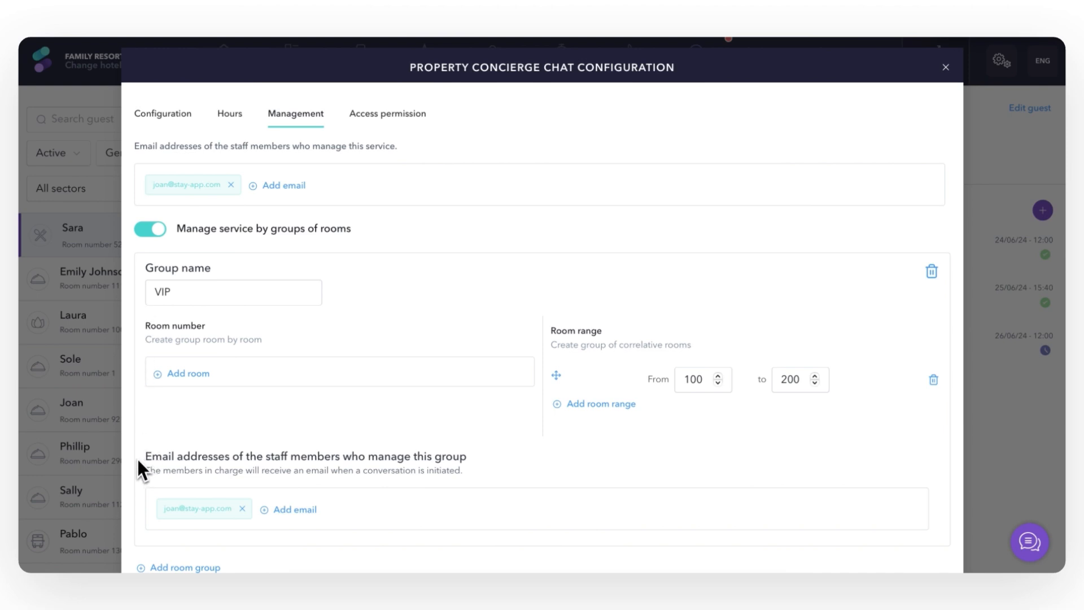
scroll(137, 460, down, 2)
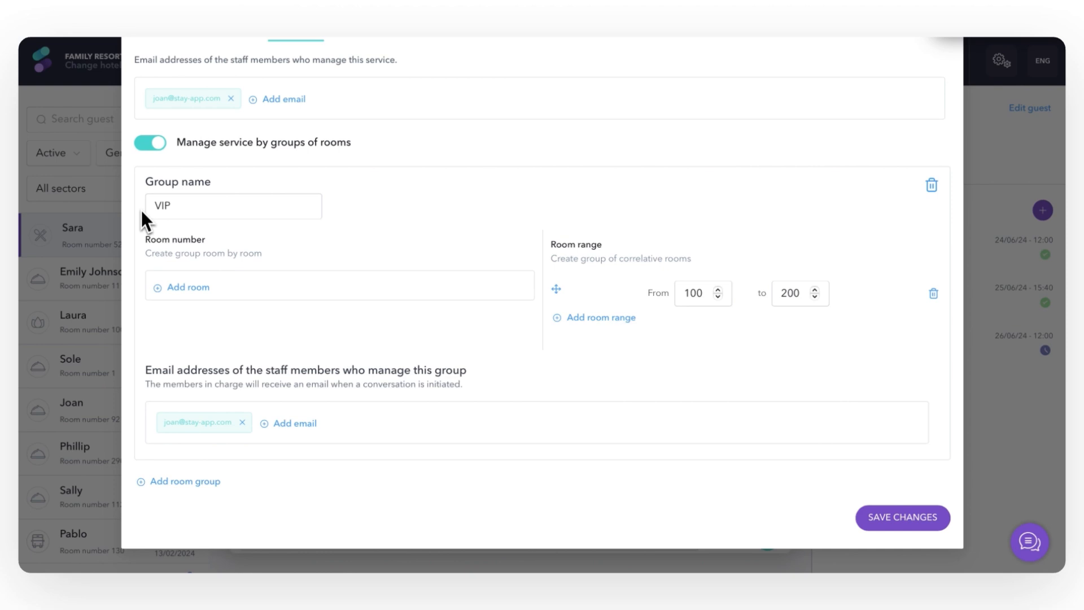
scroll(141, 210, up, 3)
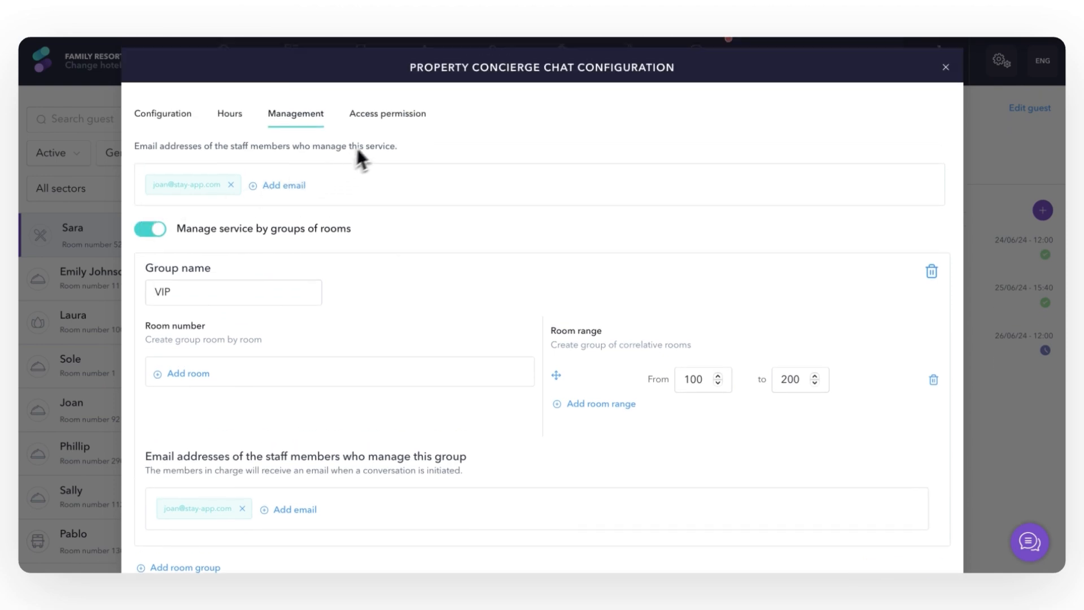
Step: Set the end of the room range allowed to access the property Concierge chat to 50, save the configuration and close it
click(383, 121)
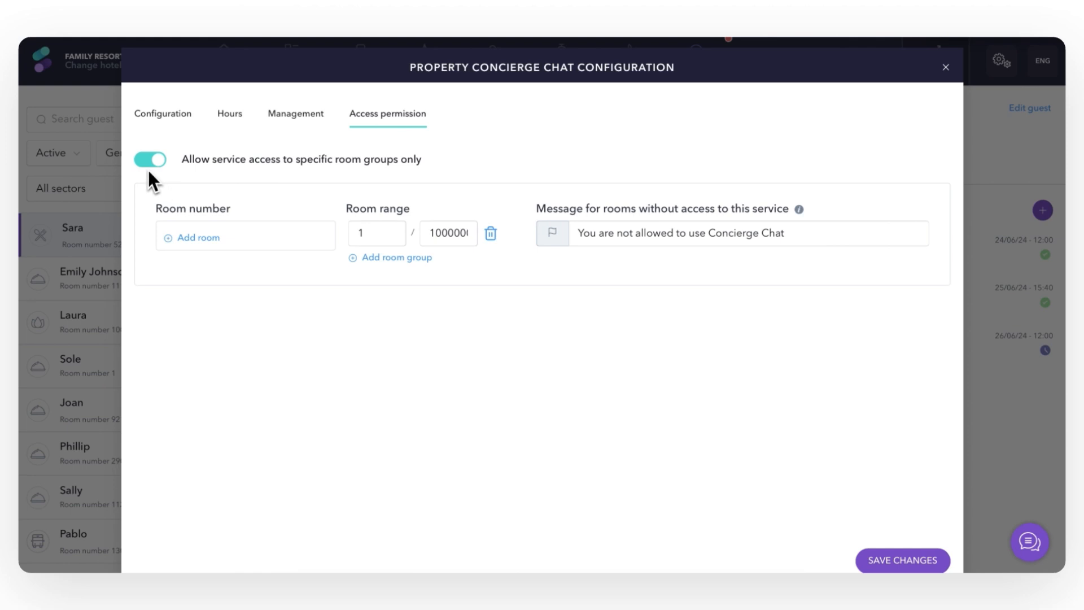
click(435, 237)
double_click(436, 238)
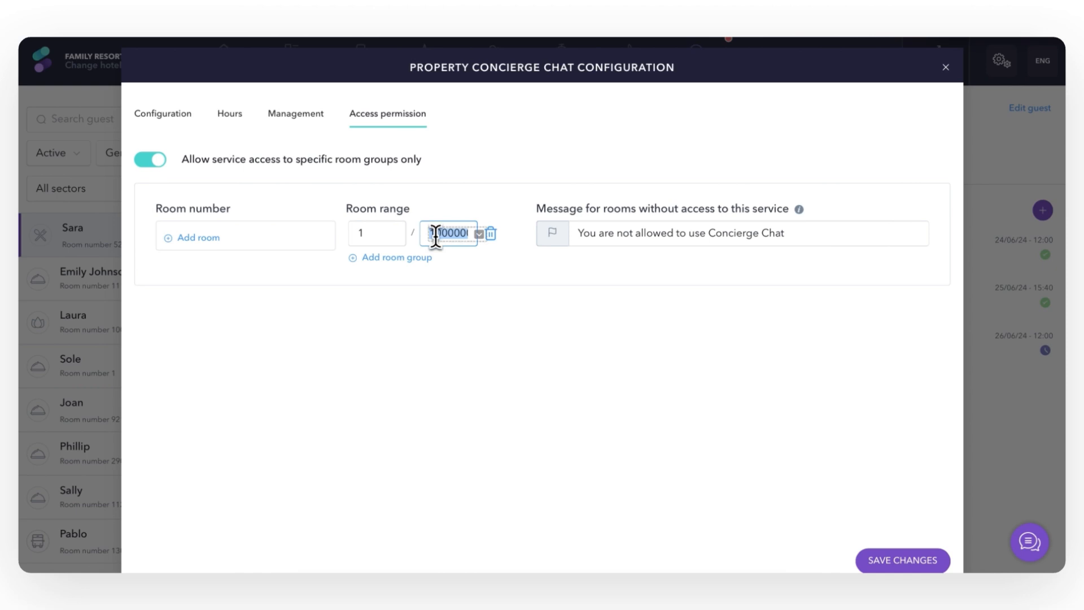
key(BackSpace)
text(50)
click(497, 350)
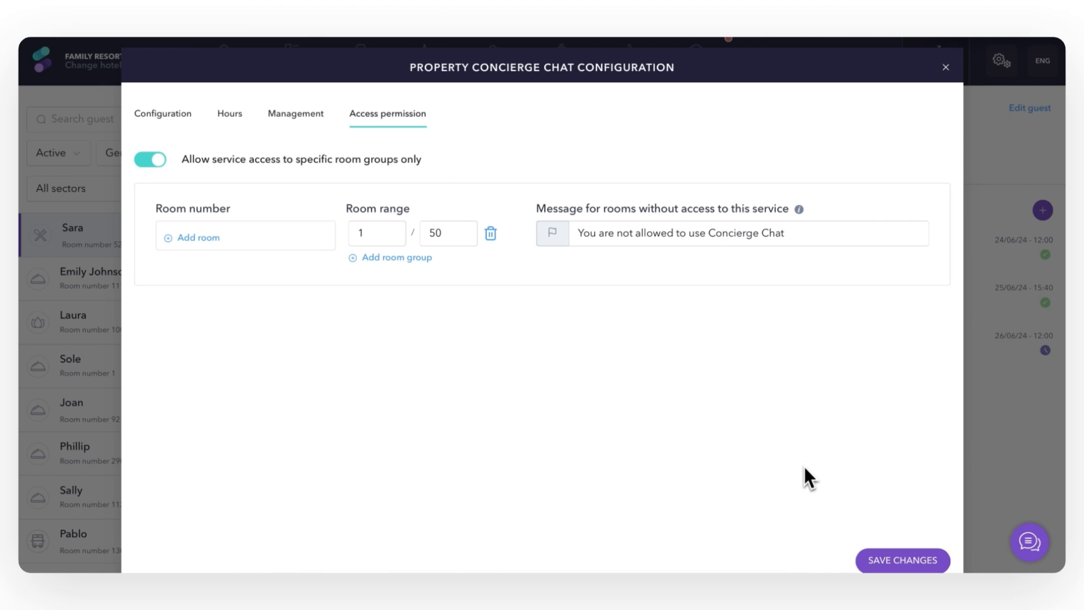
click(884, 578)
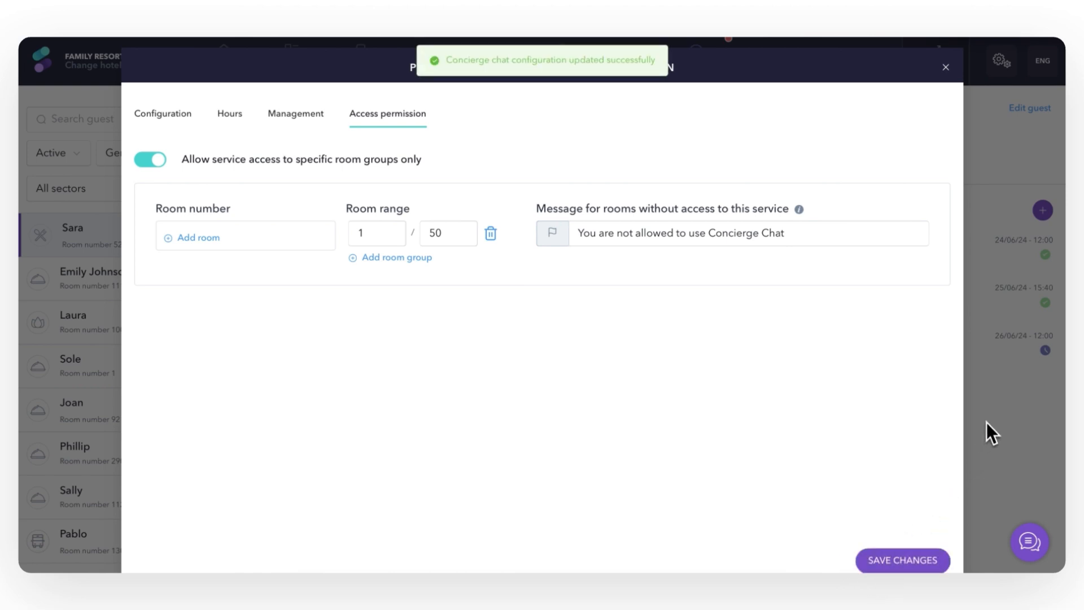
click(987, 422)
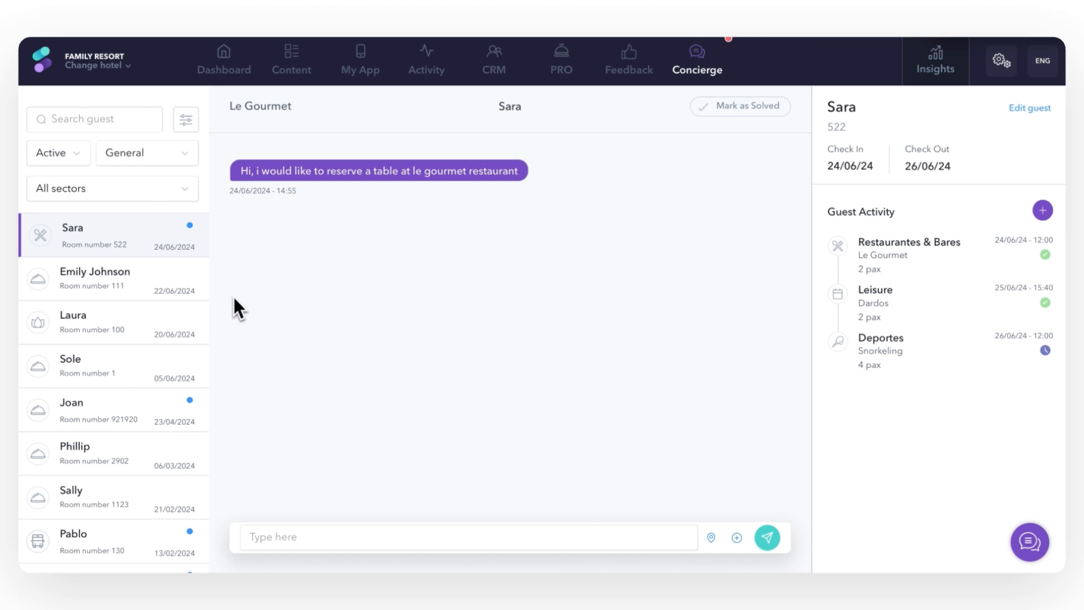
Step: View the nearby-content map available for the Le Gourmet conversation with the room 522 guest, and close it
click(259, 536)
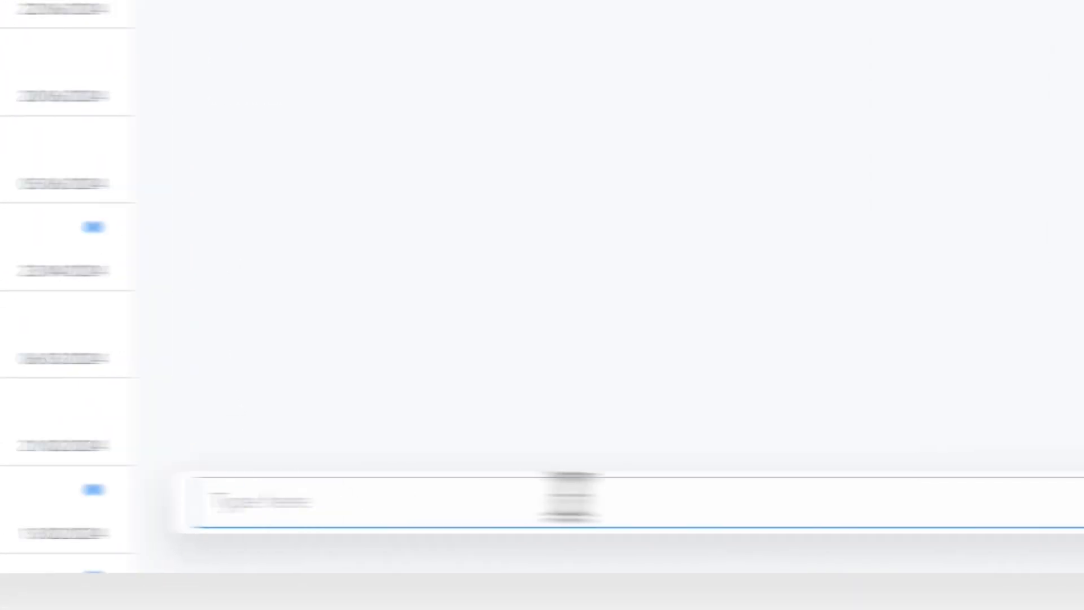
click(690, 508)
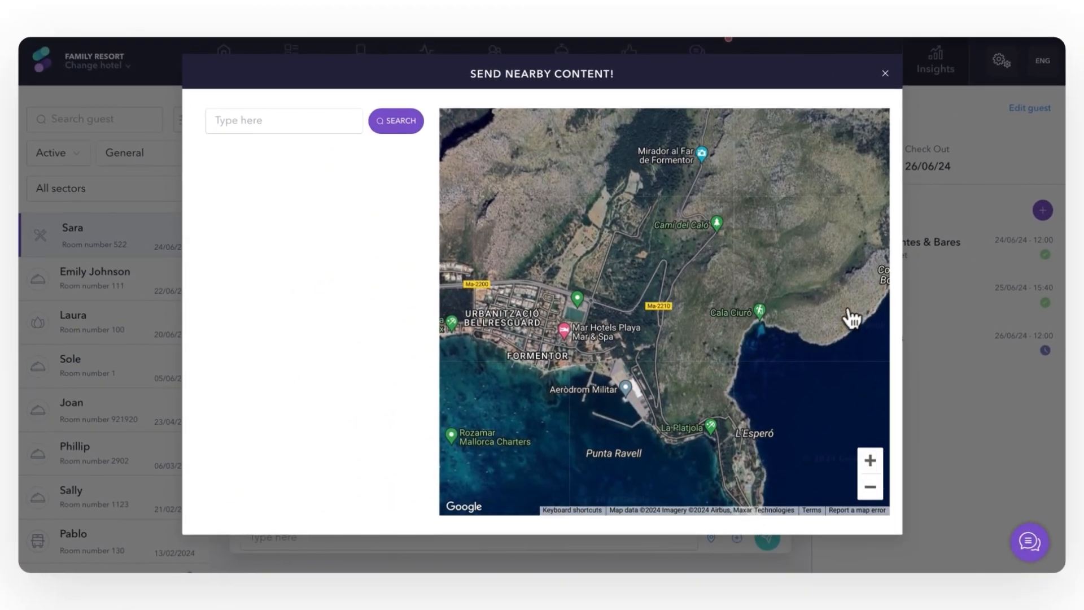
click(886, 75)
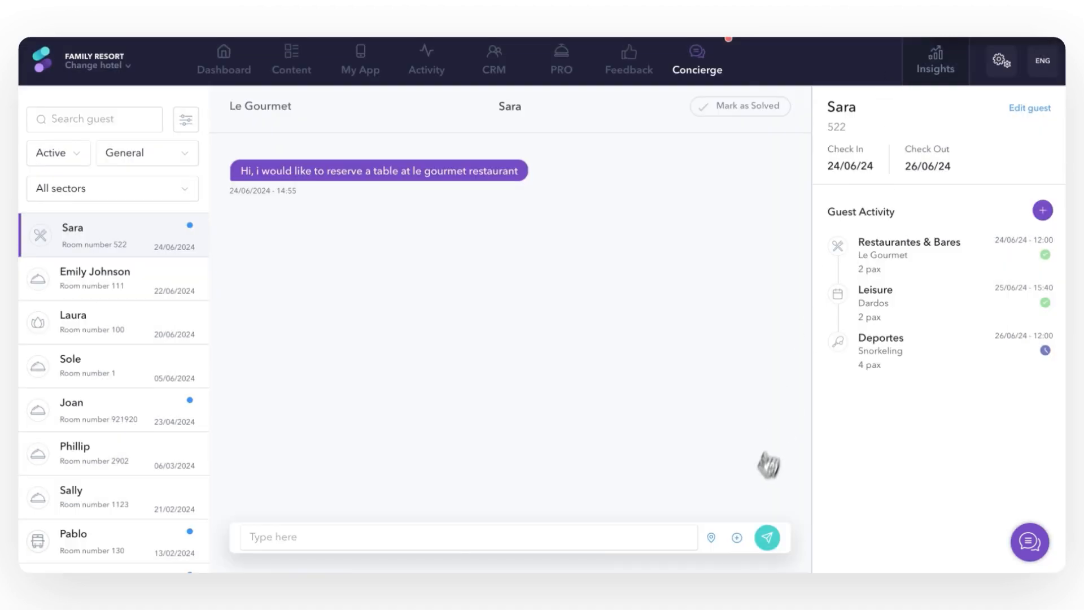
Step: Search the hotel content that can be attached to the conversation for "resta" and dismiss the search without attaching anything
click(737, 539)
click(666, 303)
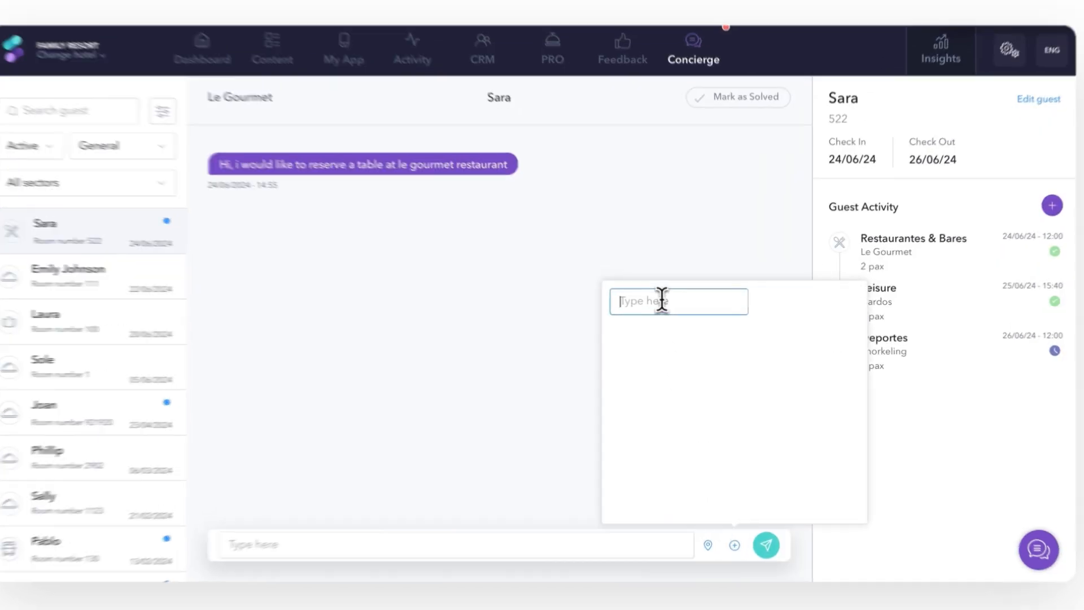
text(resta)
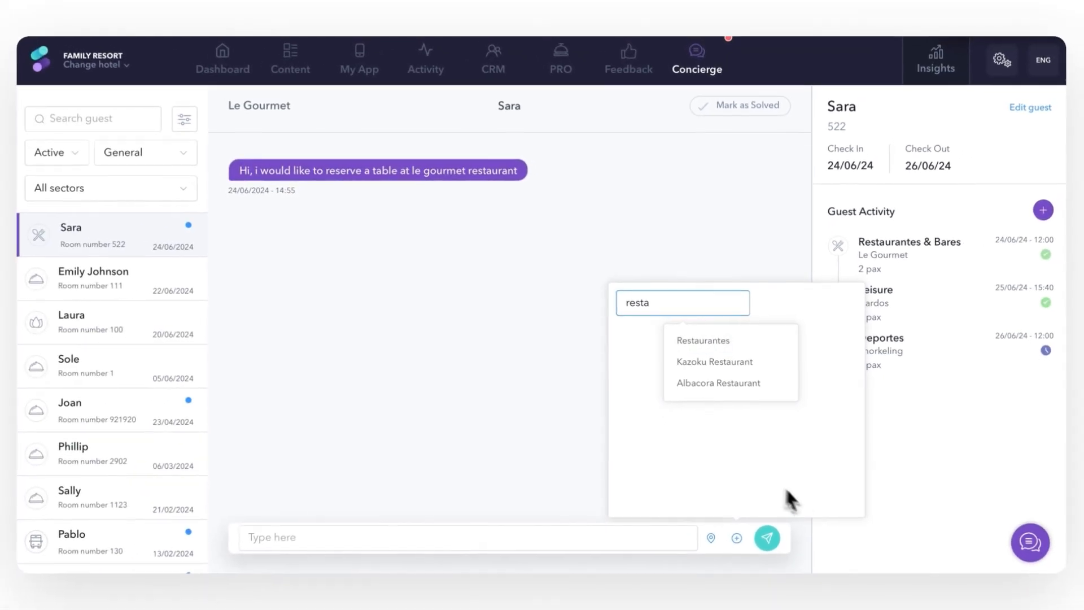
click(877, 551)
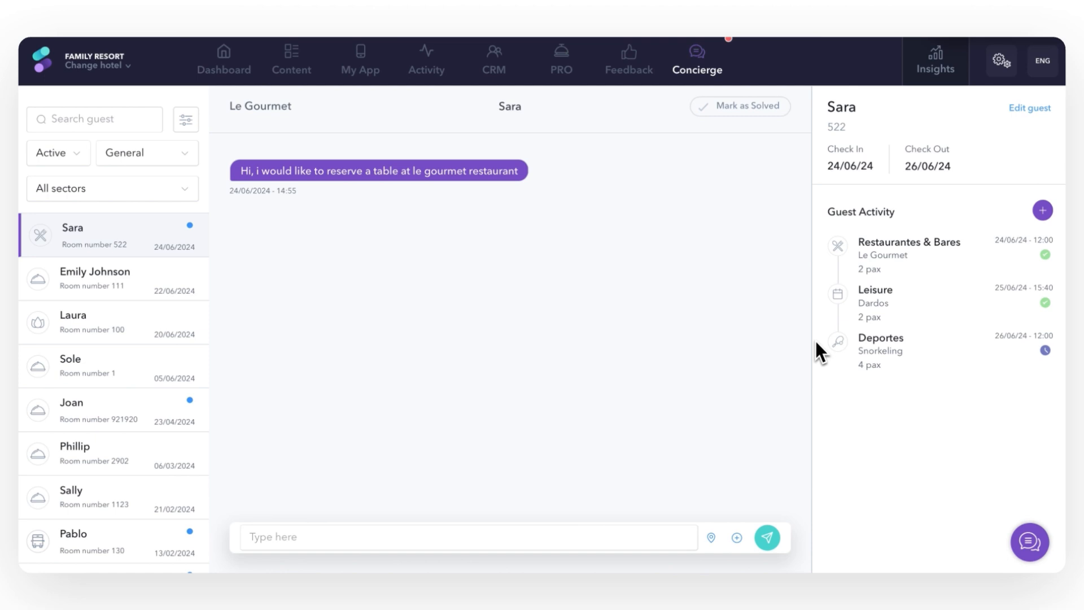
Step: Examine the room 522 guest's editable profile details and the options for adding a guest activity
click(1032, 111)
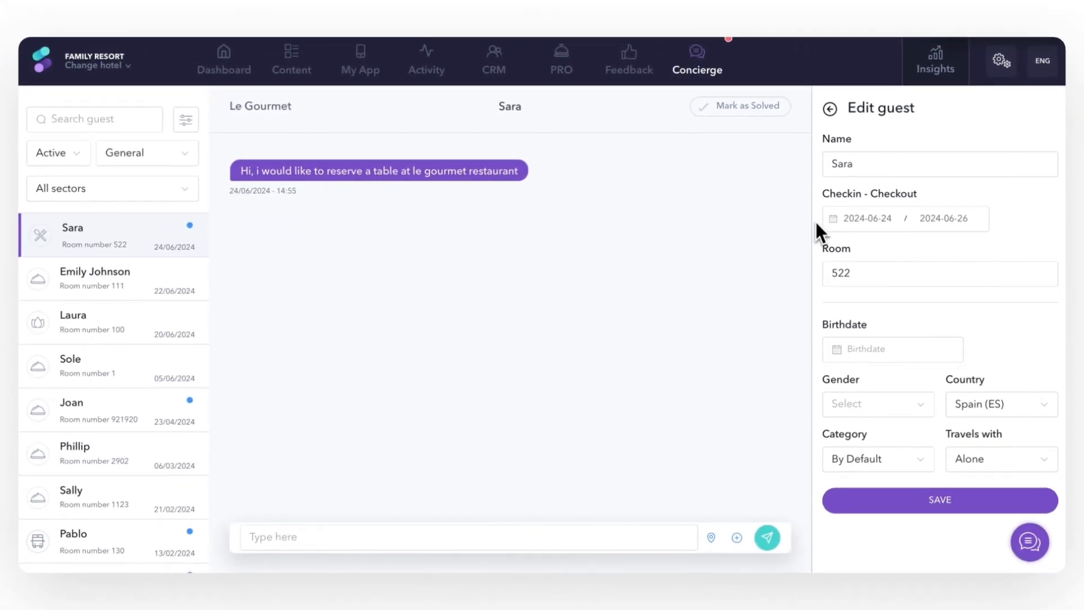
click(829, 109)
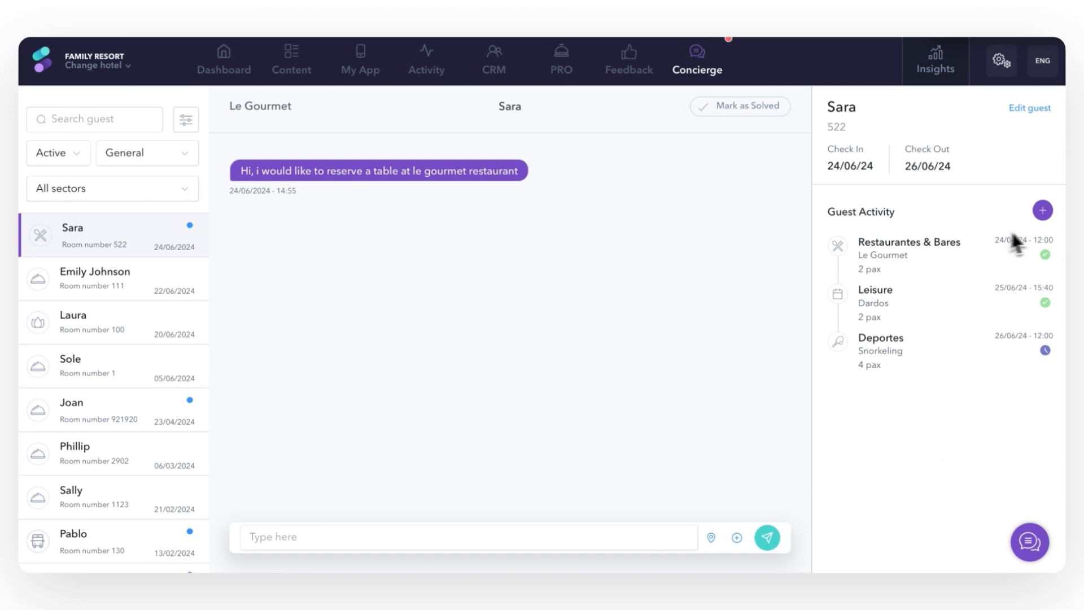
click(1042, 211)
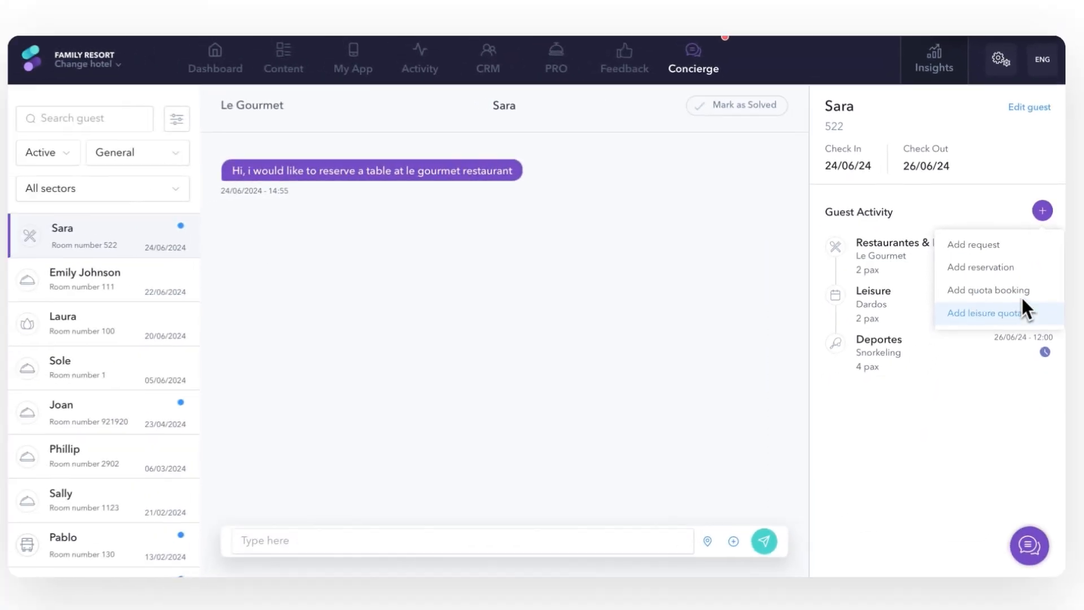
click(1039, 216)
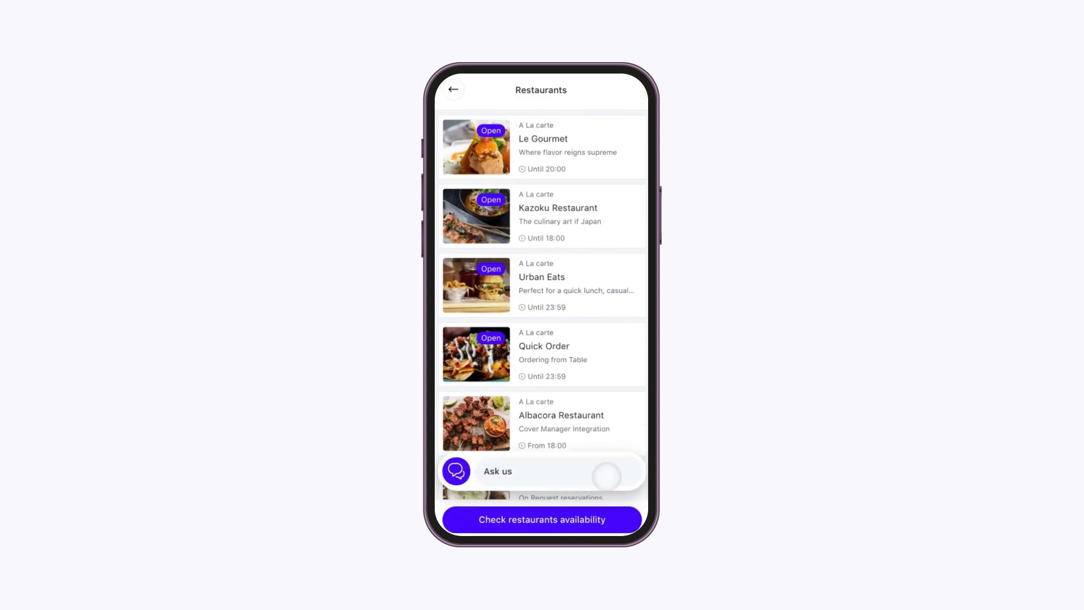
Step: In the guest app's restaurants chat, send "Hello! Could you tell me which restaurant is best to go to with children?"
click(607, 476)
text(Which restaurant is best to go to with children?)
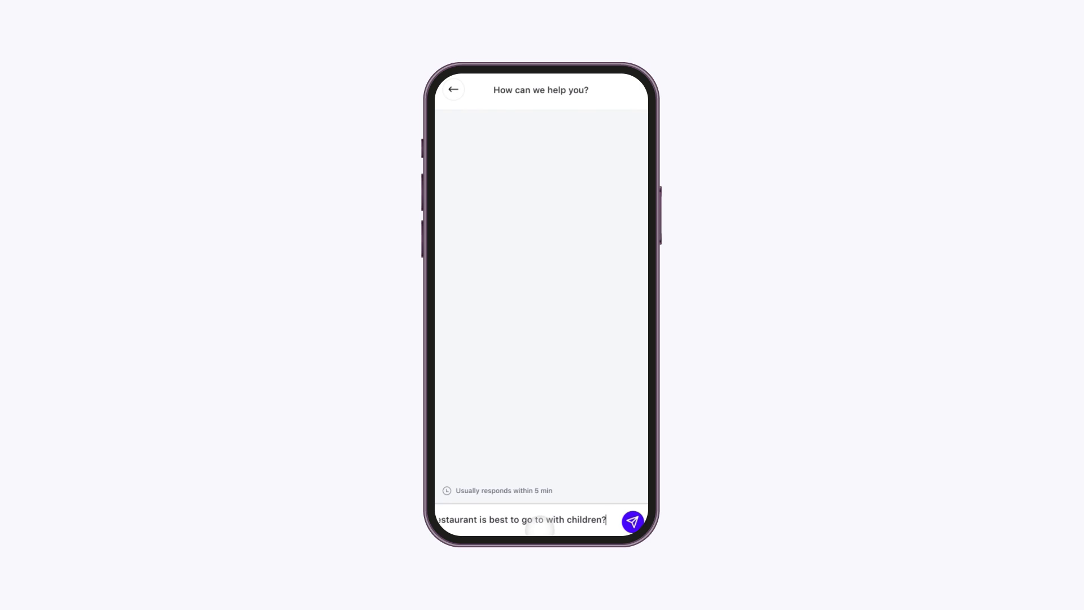
key(Return)
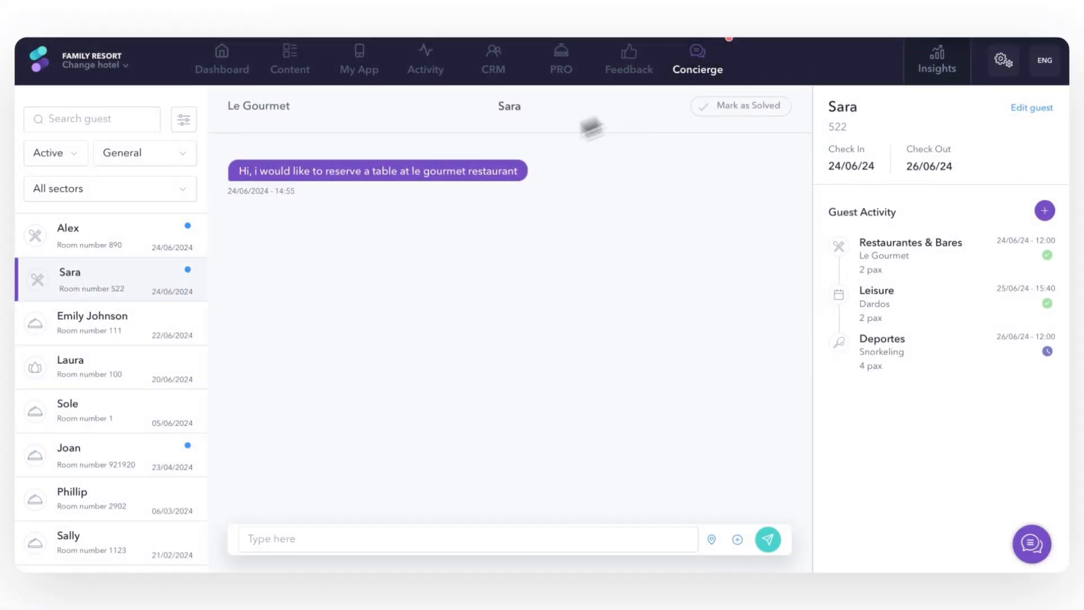
Step: Reply to the room 890 guest with "We recommend booking at Le Gourmet or Albacora. Both have special dishes for children."
click(187, 252)
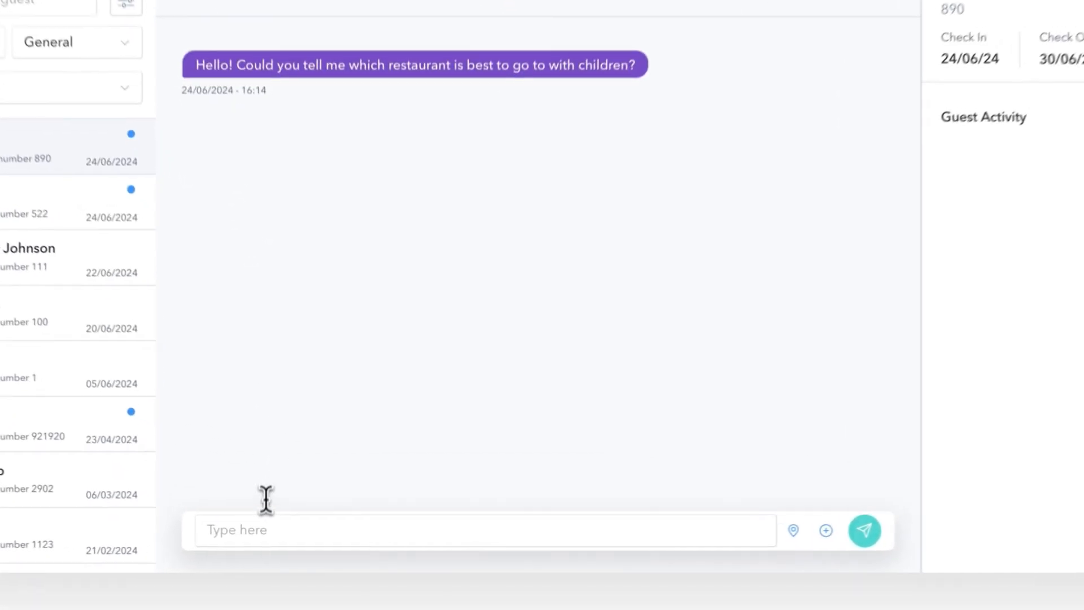
click(258, 529)
text(We recommend booking at Le Gourmet or Albacora. Both have special dishes for children.)
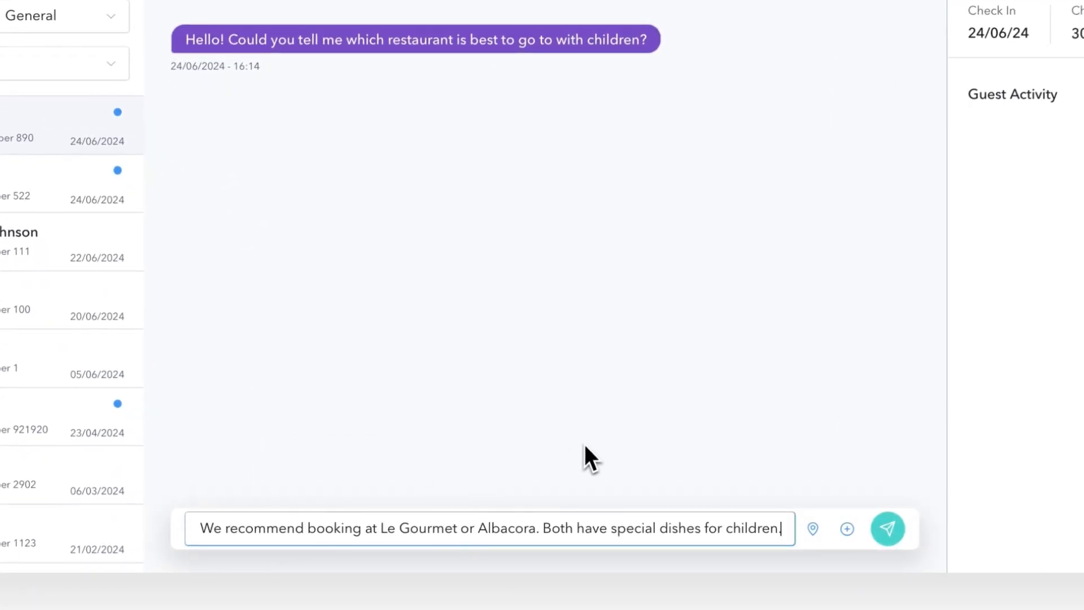
key(Return)
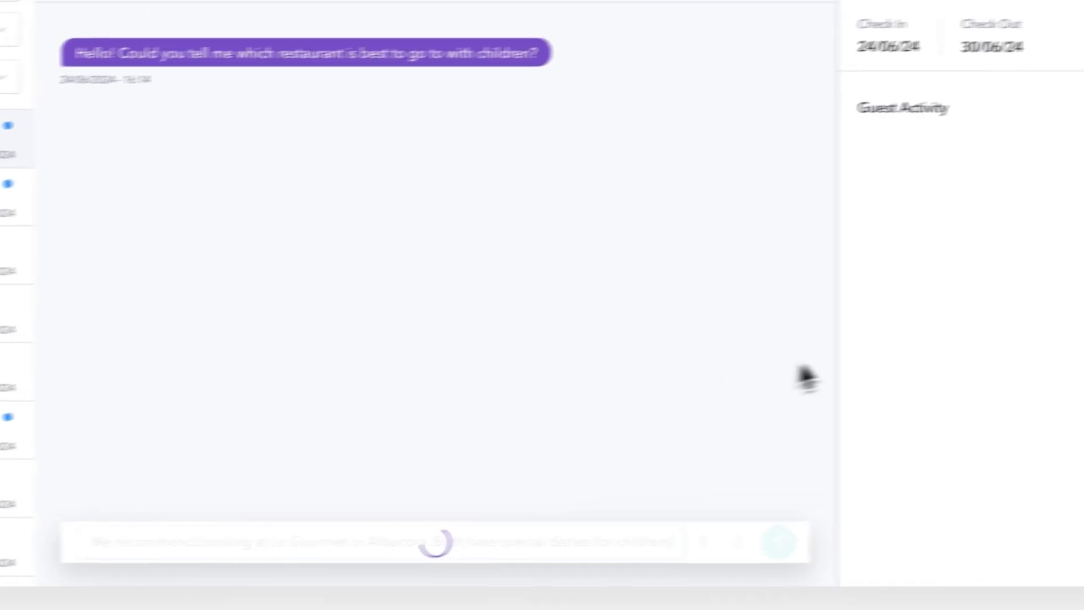